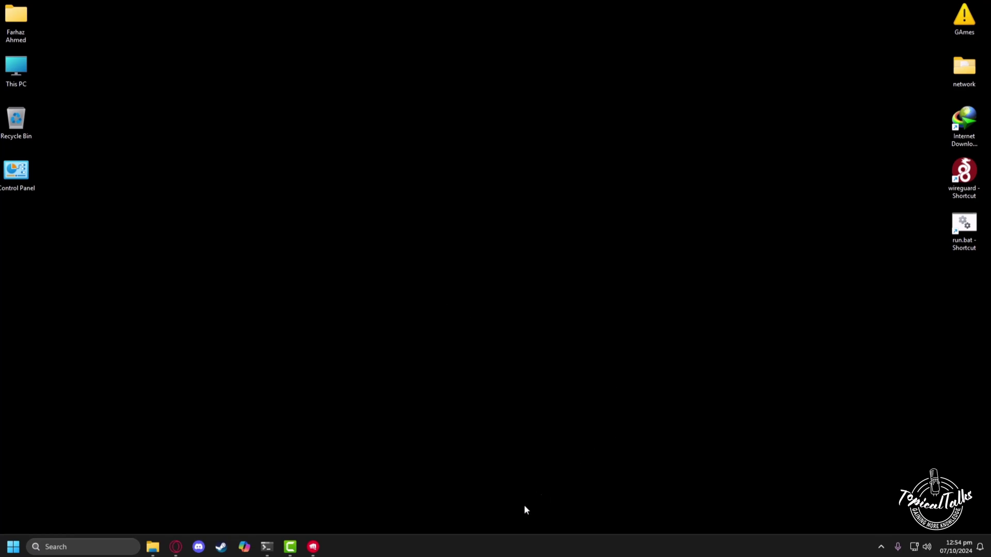
# Step: Open Task Manager full screen and end the Riot Client process
pyautogui.rightClick(464, 548)
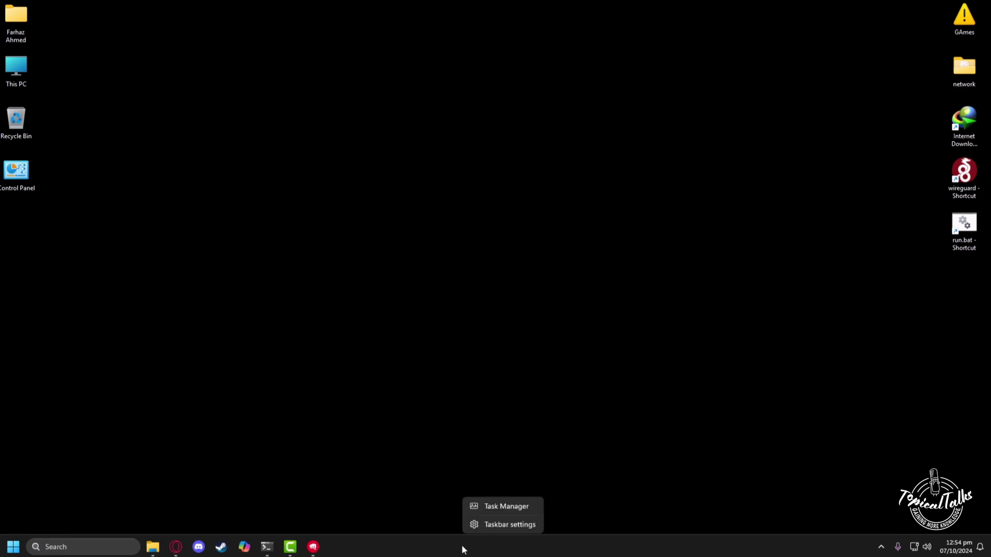
pyautogui.click(480, 505)
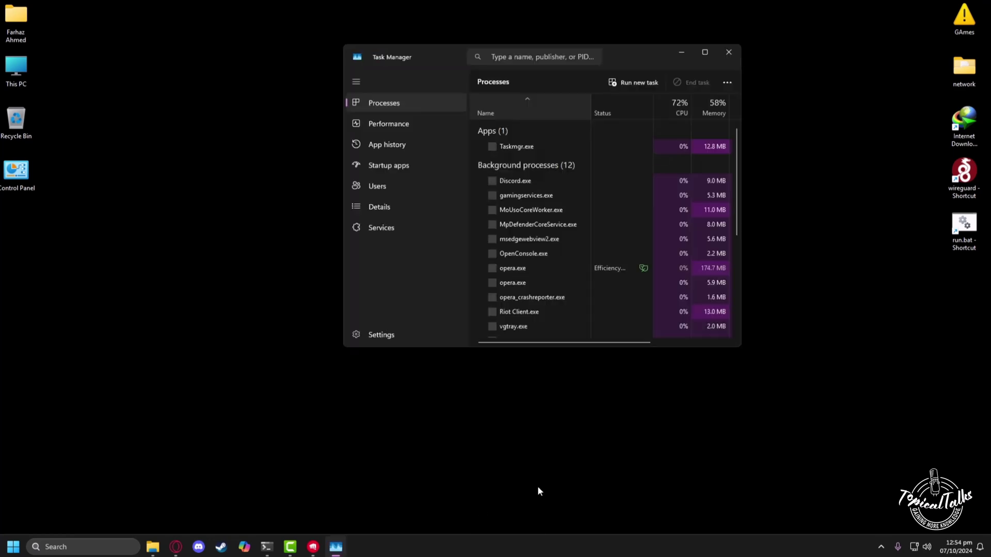
pyautogui.click(704, 51)
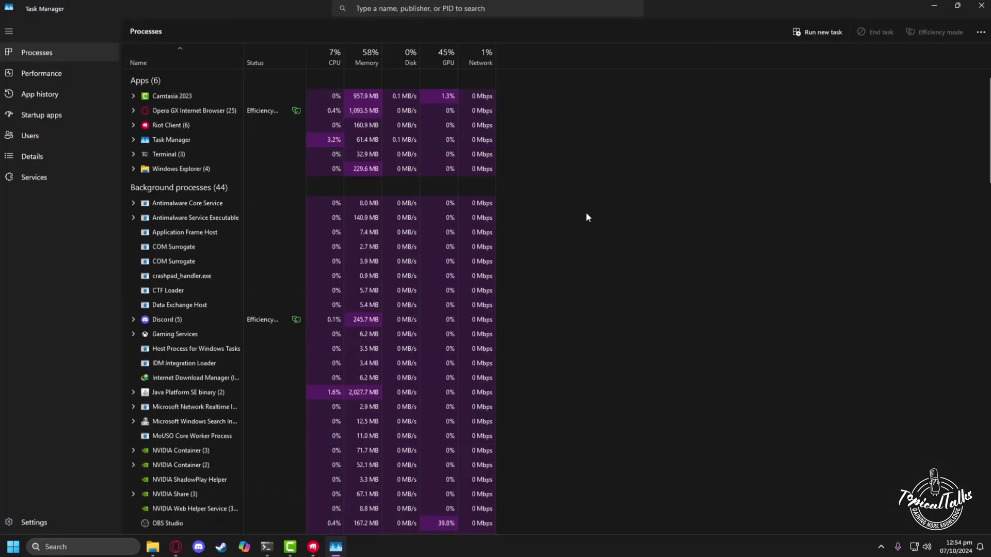
pyautogui.scroll(-2, 586, 212)
pyautogui.scroll(-3, 582, 247)
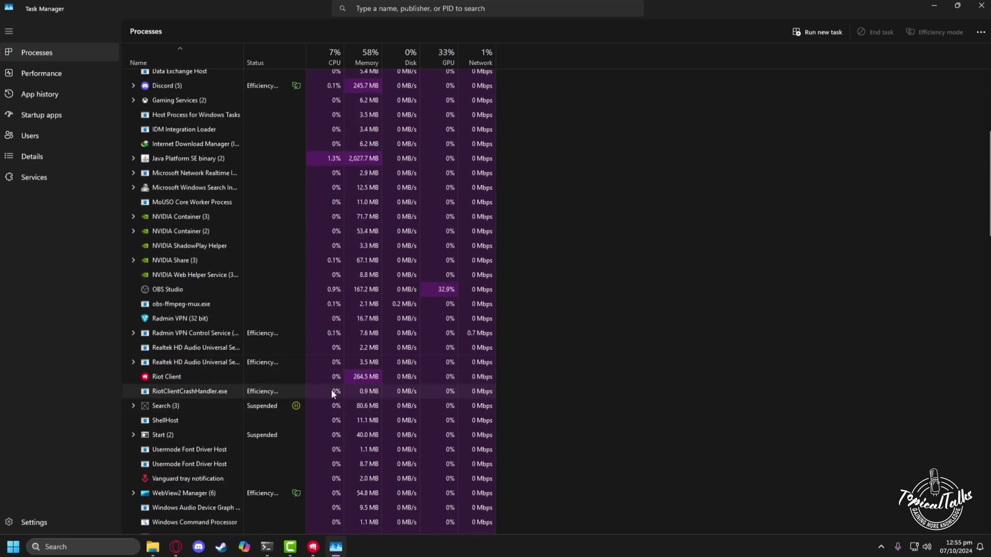
pyautogui.scroll(-2, 162, 310)
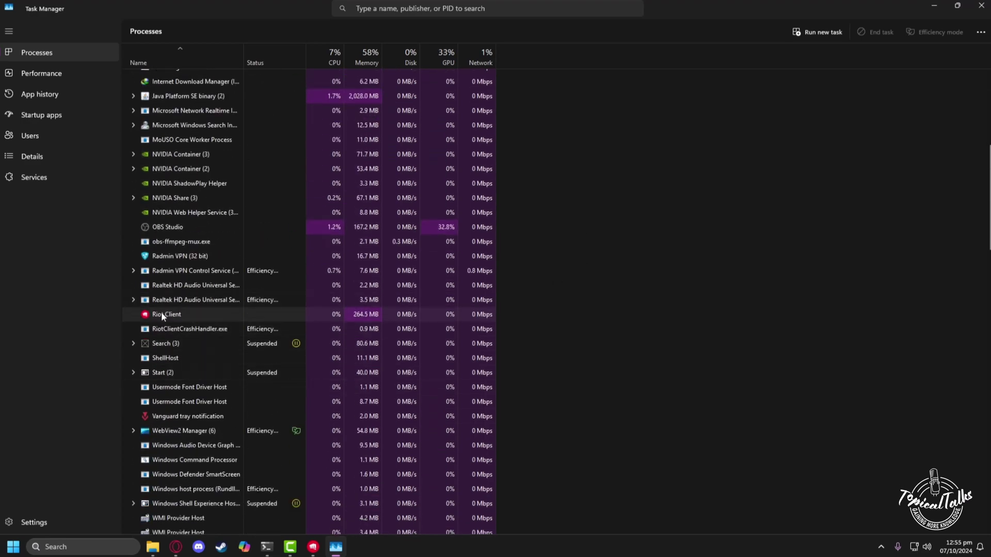
pyautogui.rightClick(162, 313)
pyautogui.click(183, 322)
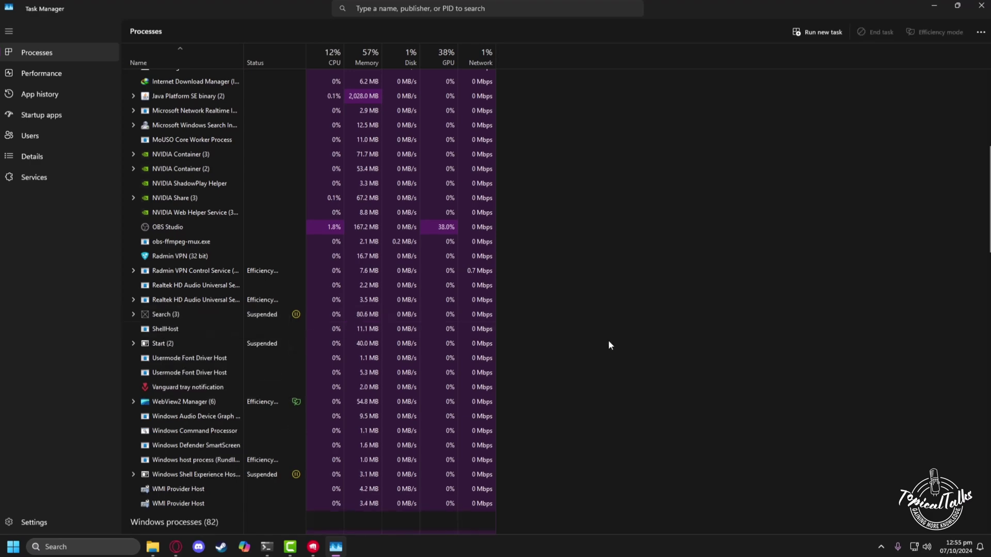
pyautogui.scroll(5, 608, 340)
pyautogui.scroll(3, 610, 340)
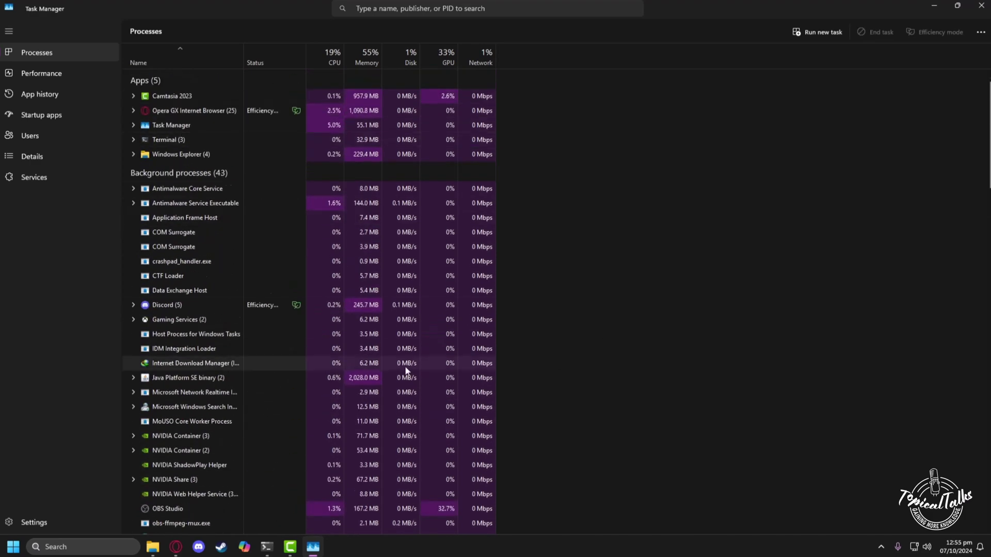
pyautogui.scroll(-5, 221, 409)
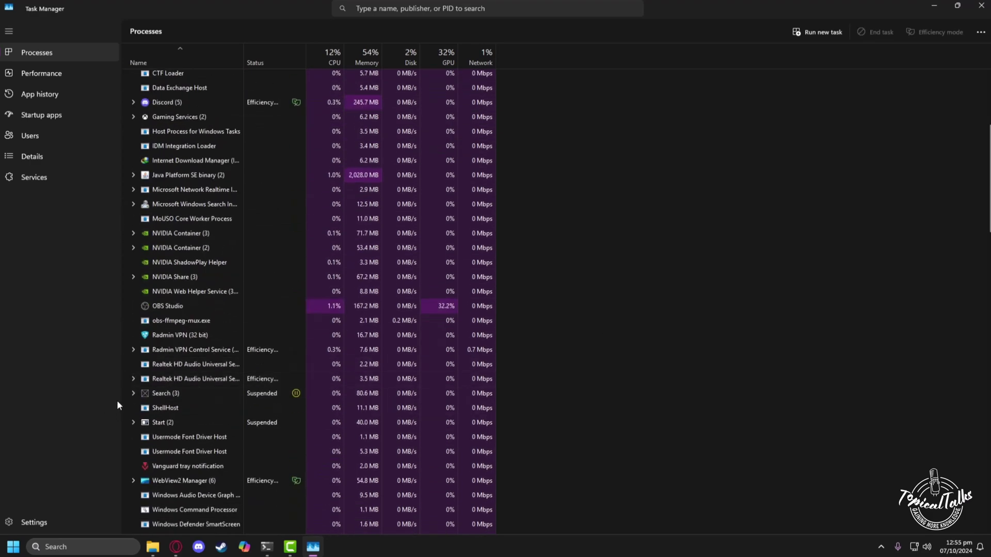
pyautogui.scroll(-2, 397, 432)
pyautogui.scroll(3, 396, 432)
pyautogui.scroll(3, 400, 431)
pyautogui.scroll(5, 401, 431)
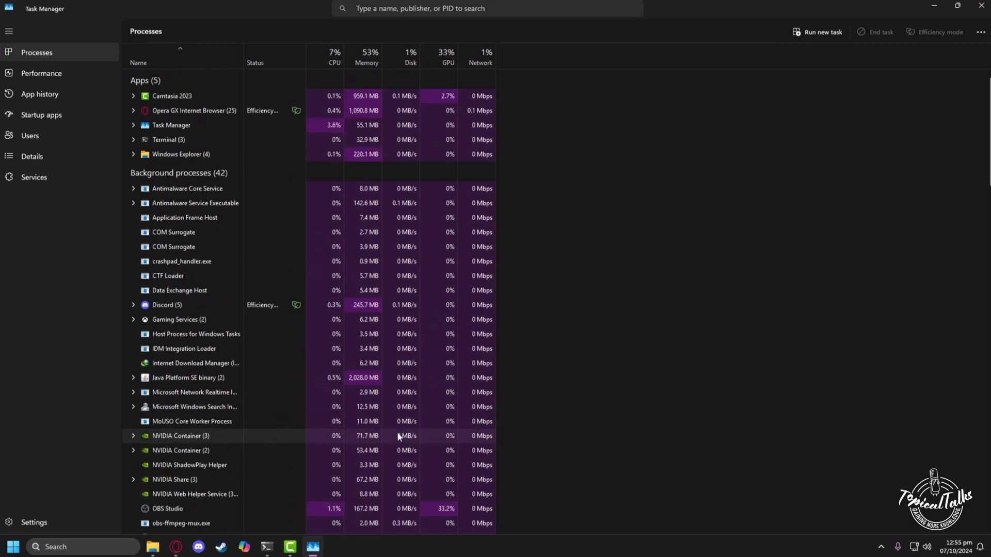
# Step: Close Task Manager, check the hidden tray icons, and search for 'league of legends'
pyautogui.click(979, 5)
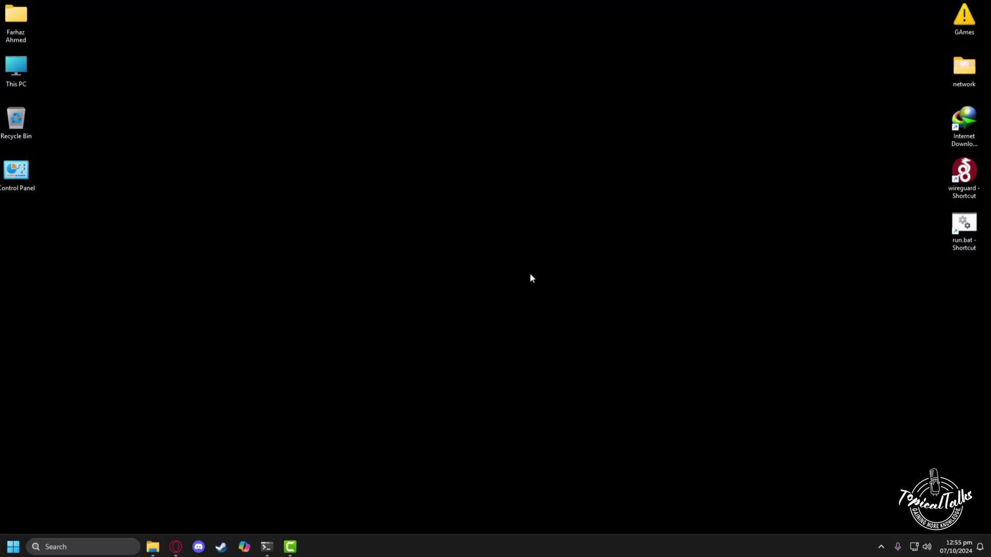
pyautogui.press('super+b')
pyautogui.press('Return')
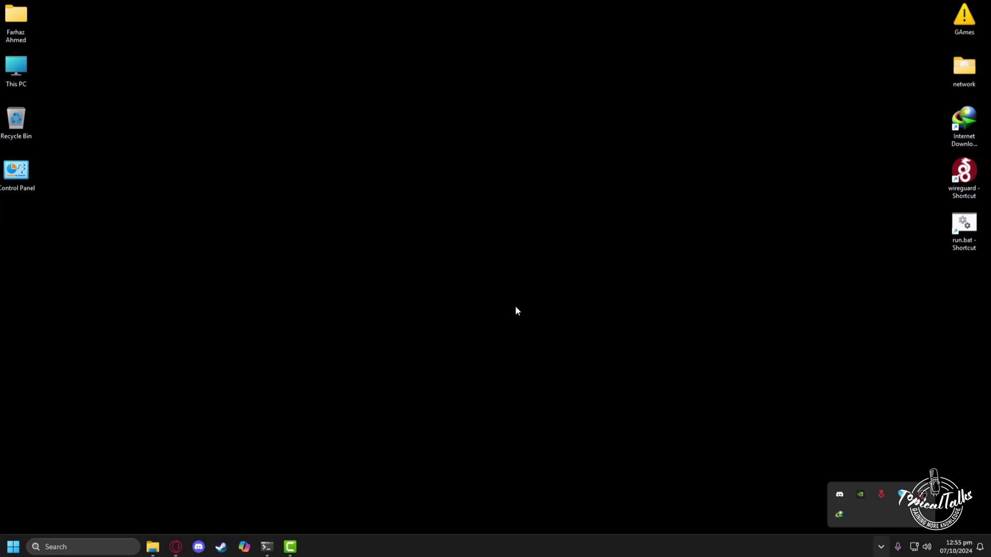
pyautogui.press('Escape')
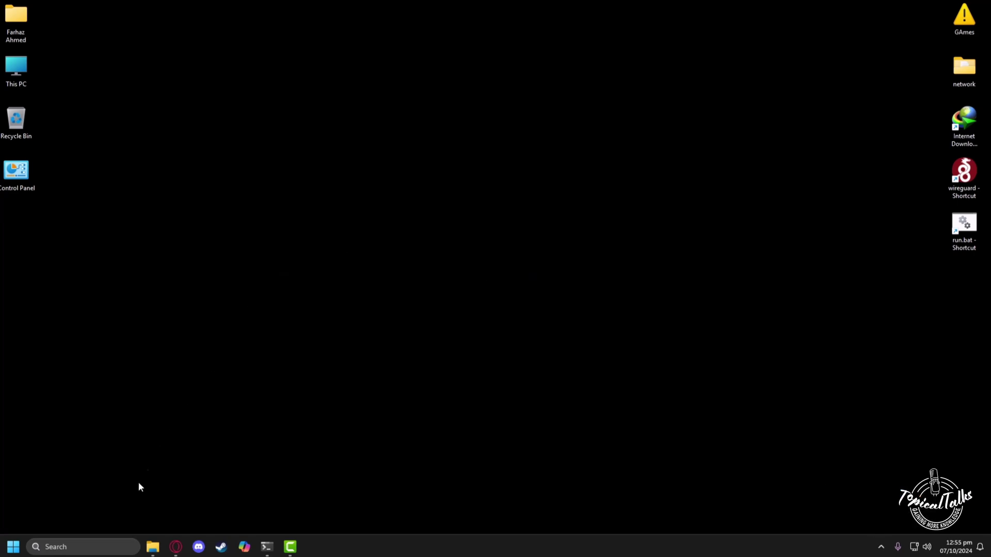
pyautogui.click(80, 546)
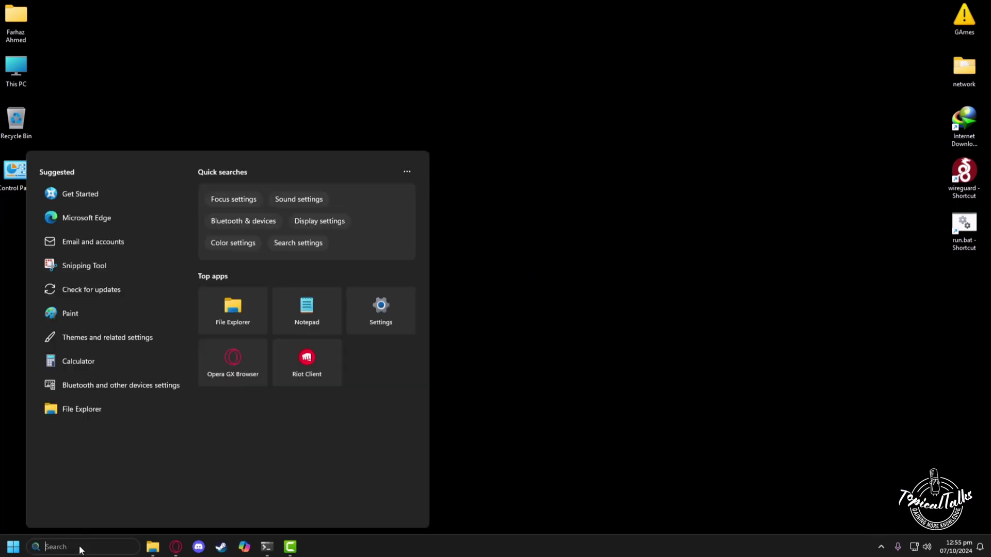
pyautogui.write('league of legends')
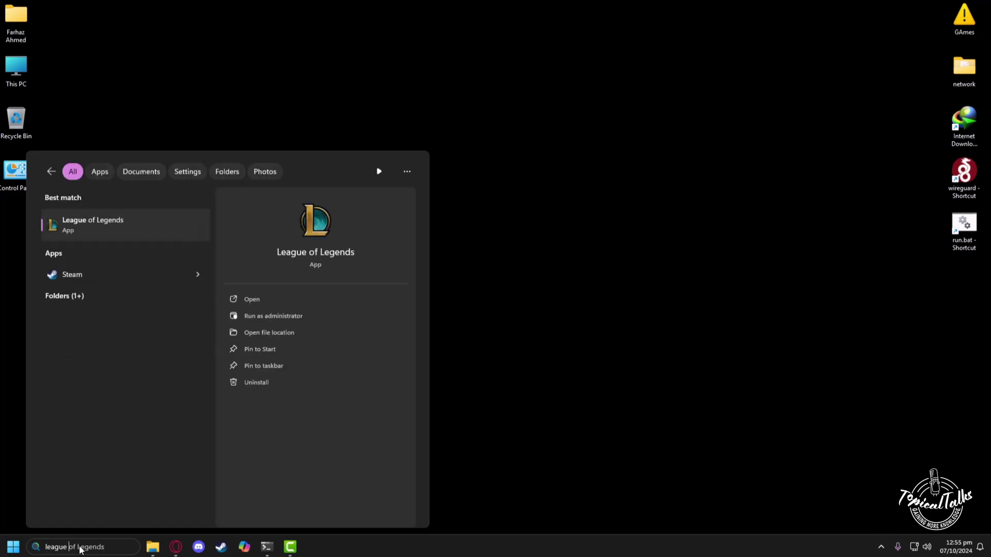
pyautogui.write('gends')
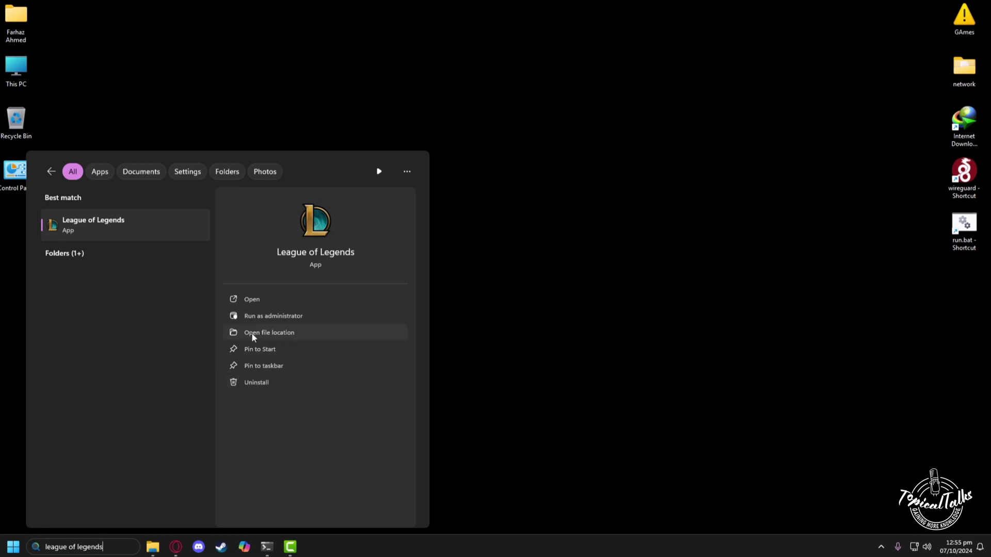
# Step: Open the League of Legends install folder under Riot Games from the app's shortcut
pyautogui.click(276, 335)
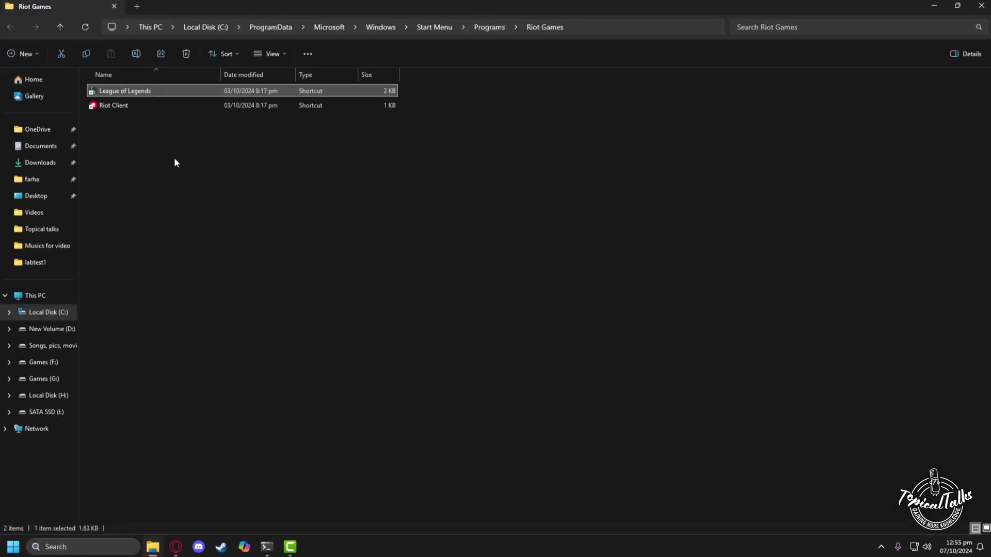
pyautogui.rightClick(117, 94)
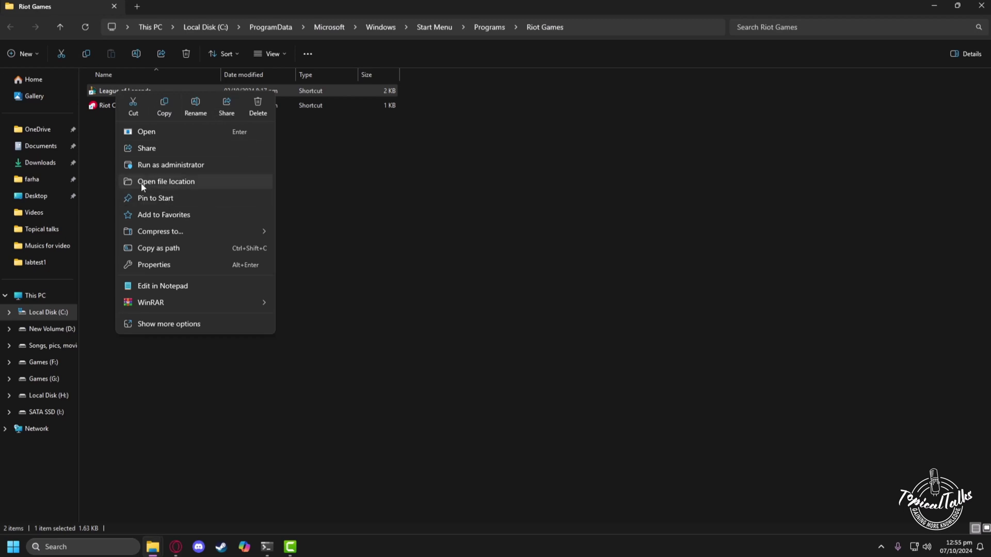
pyautogui.click(174, 182)
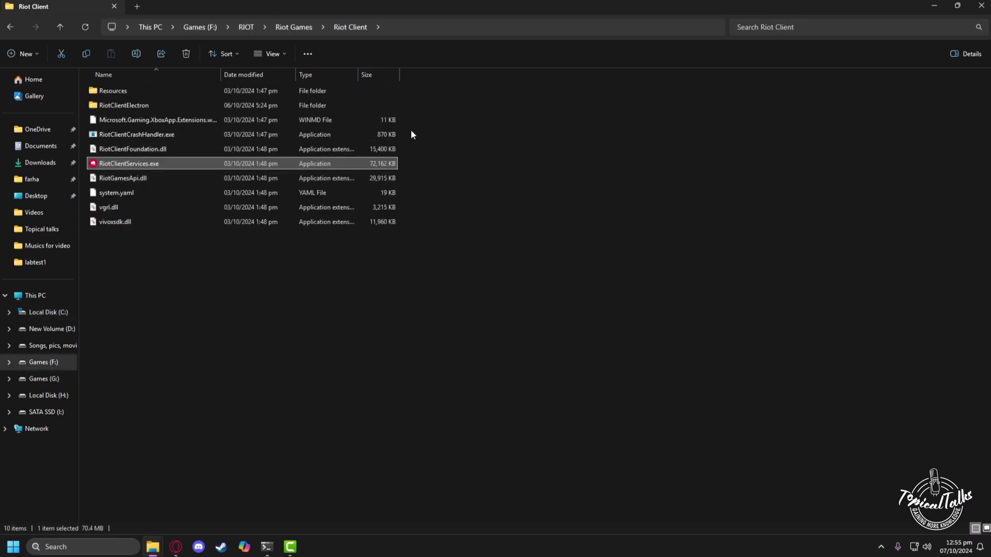
pyautogui.click(283, 27)
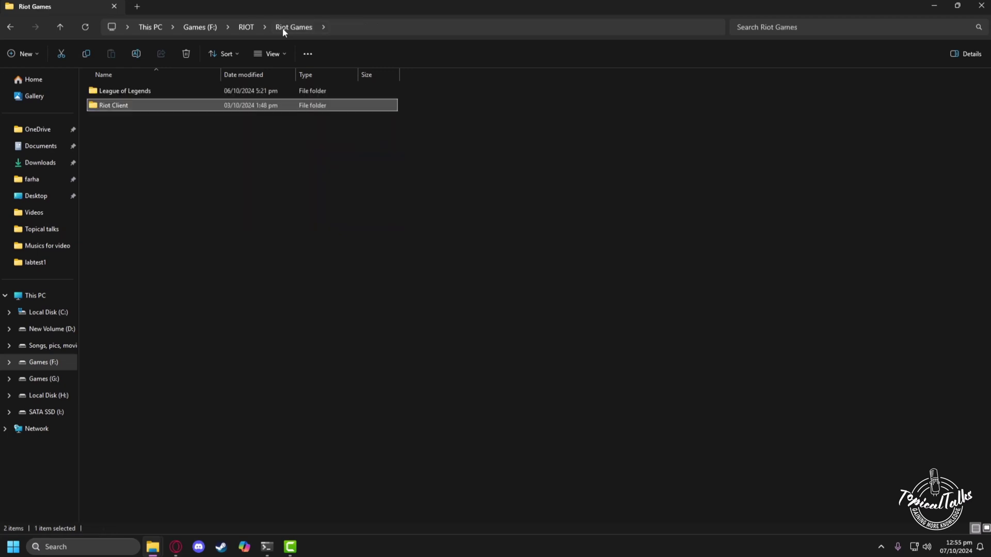
pyautogui.doubleClick(107, 93)
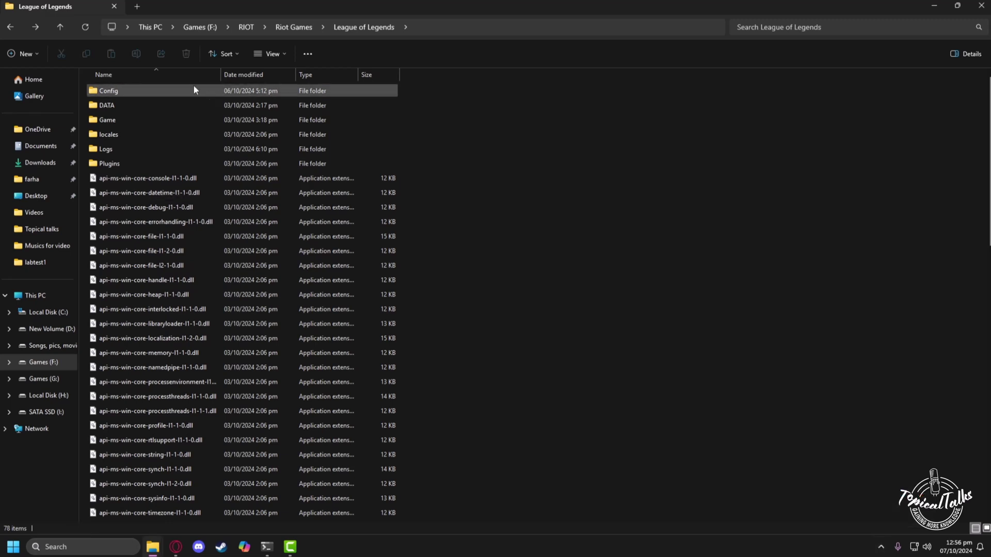
# Step: Delete the Config and Logs folders and minimize File Explorer
pyautogui.click(99, 91)
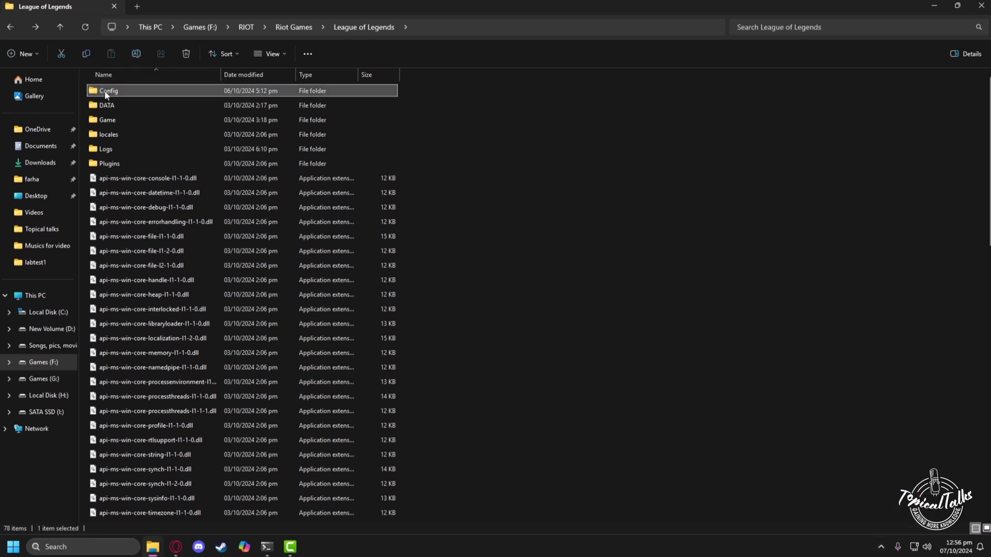
pyautogui.keyDown('ctrl'); pyautogui.click(108, 152); pyautogui.keyUp('ctrl')
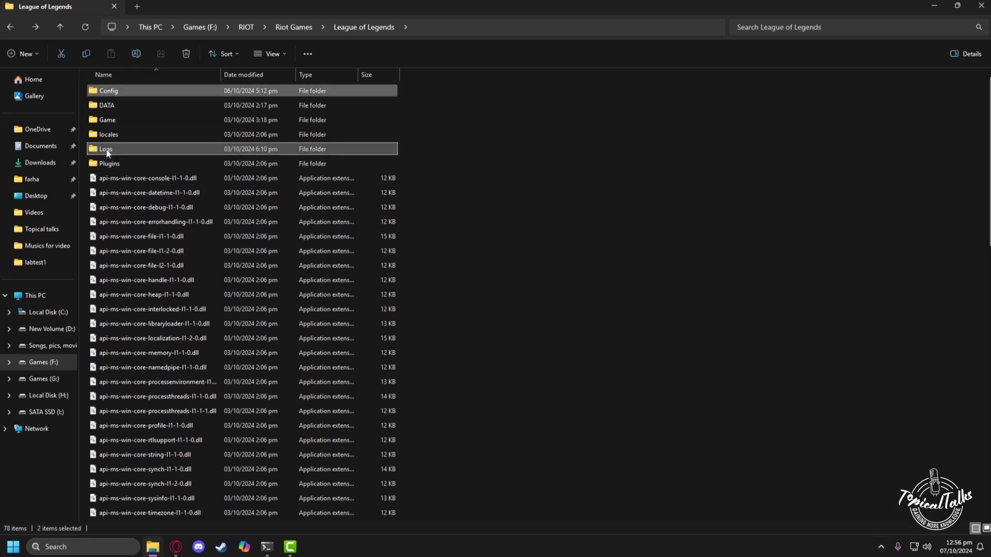
pyautogui.rightClick(108, 152)
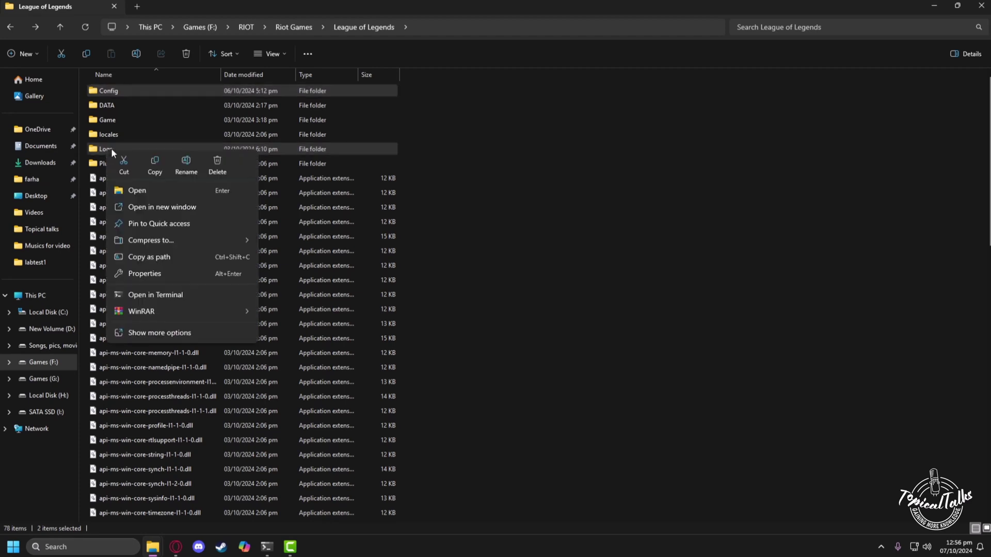
pyautogui.click(215, 169)
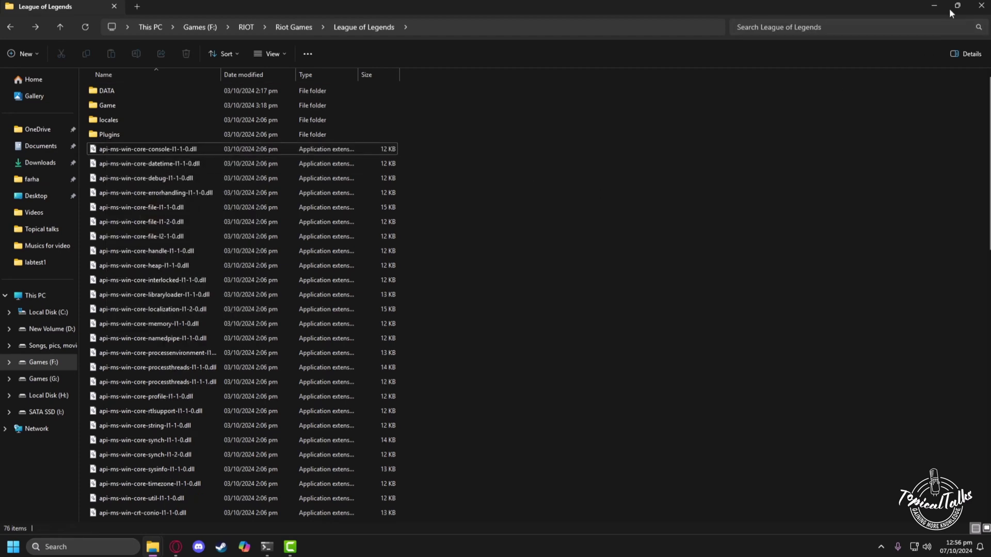
pyautogui.click(936, 4)
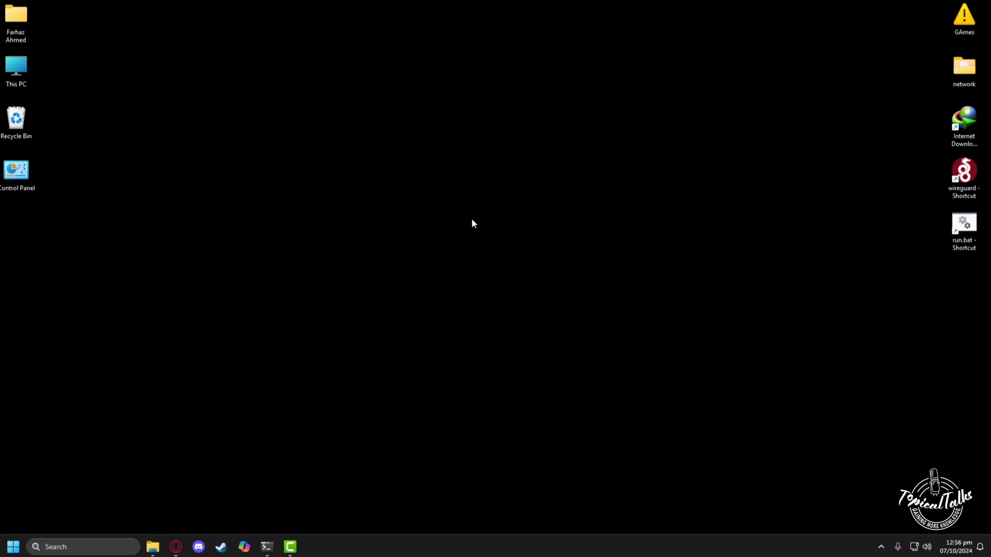
# Step: Check the hidden tray icons, then search 'riot client' and launch Riot Client
pyautogui.press('super+b')
pyautogui.press('Return')
pyautogui.press('Escape')
pyautogui.click(88, 547)
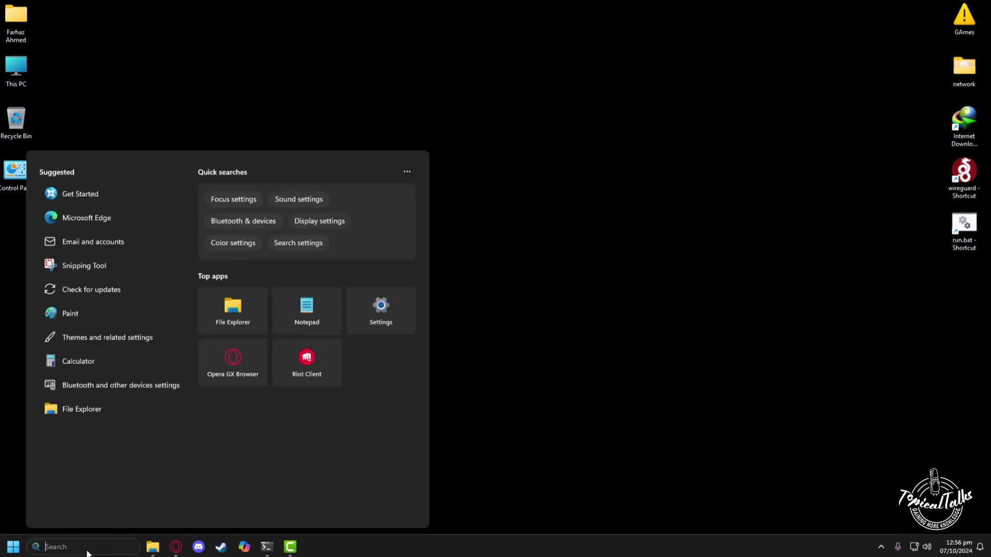
pyautogui.write('riot c')
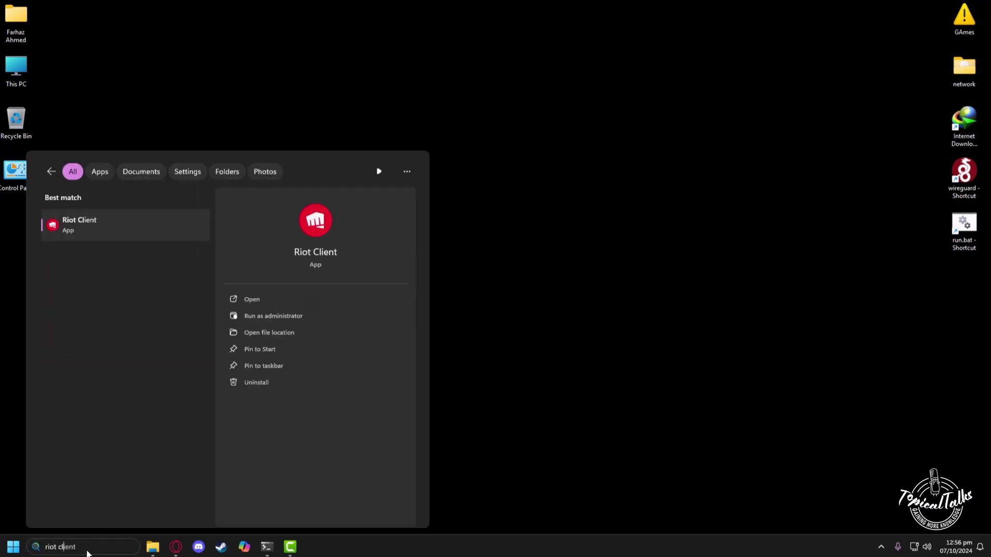
pyautogui.write('lient')
pyautogui.click(254, 302)
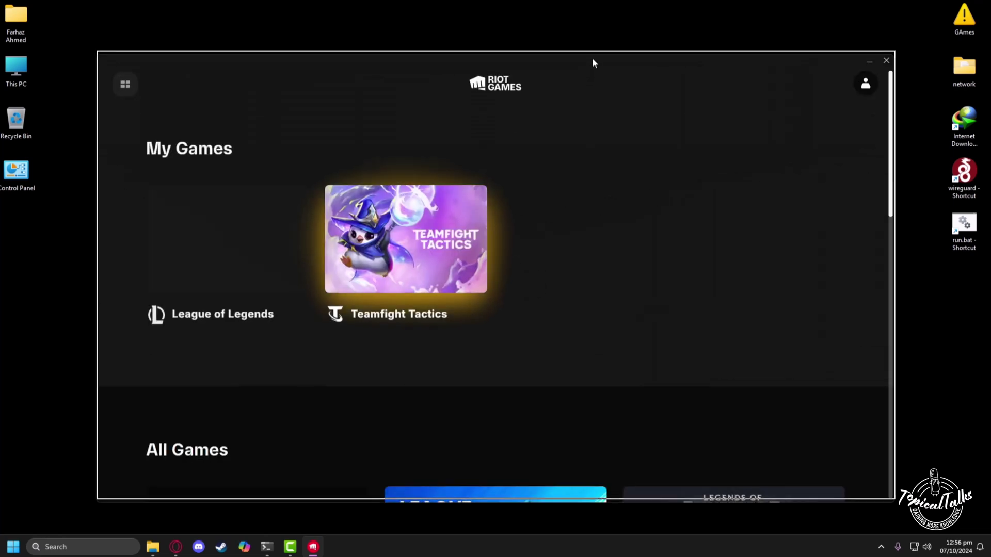
# Step: Nudge the Riot Client window up and open its League of Legends settings page
pyautogui.moveTo(594, 63); pyautogui.dragTo(595, 47)
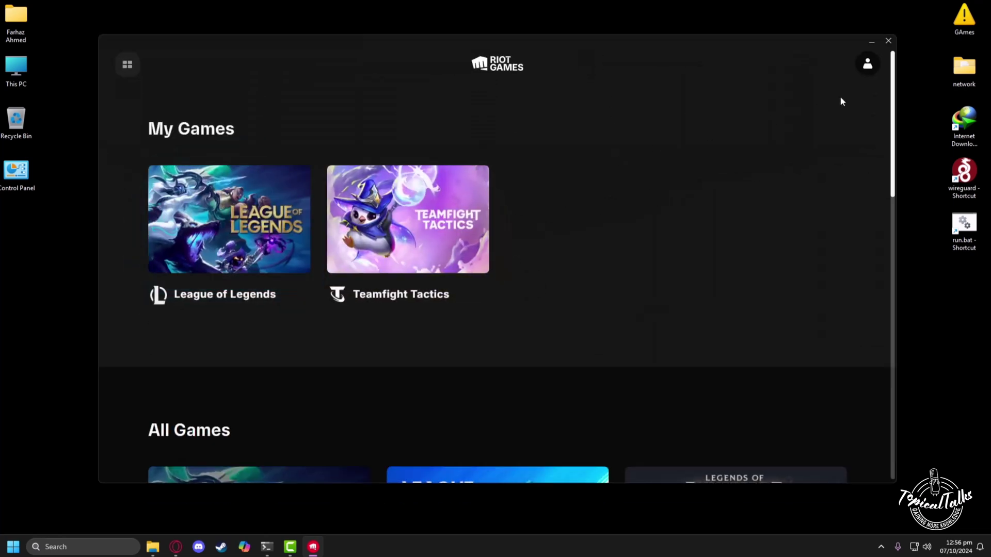
pyautogui.click(864, 68)
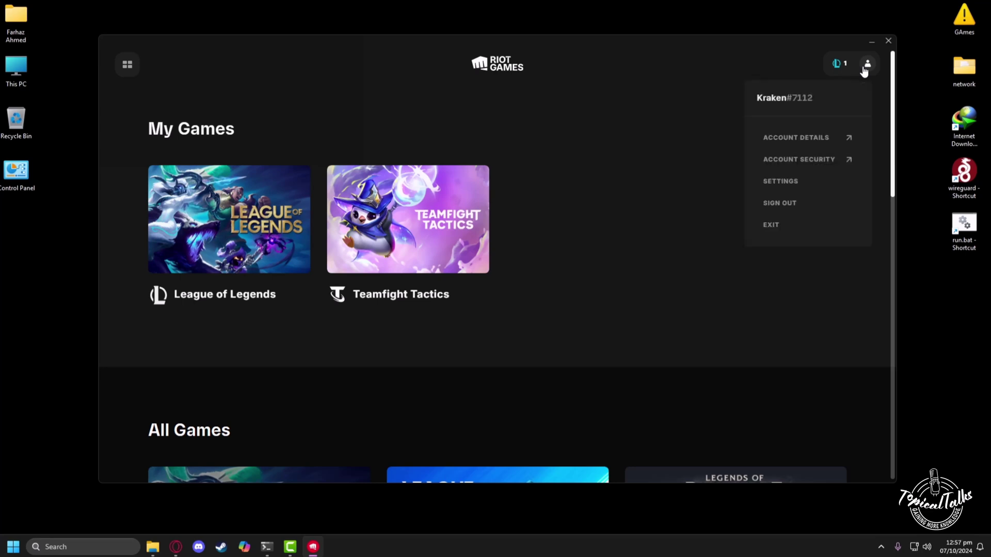
pyautogui.click(773, 184)
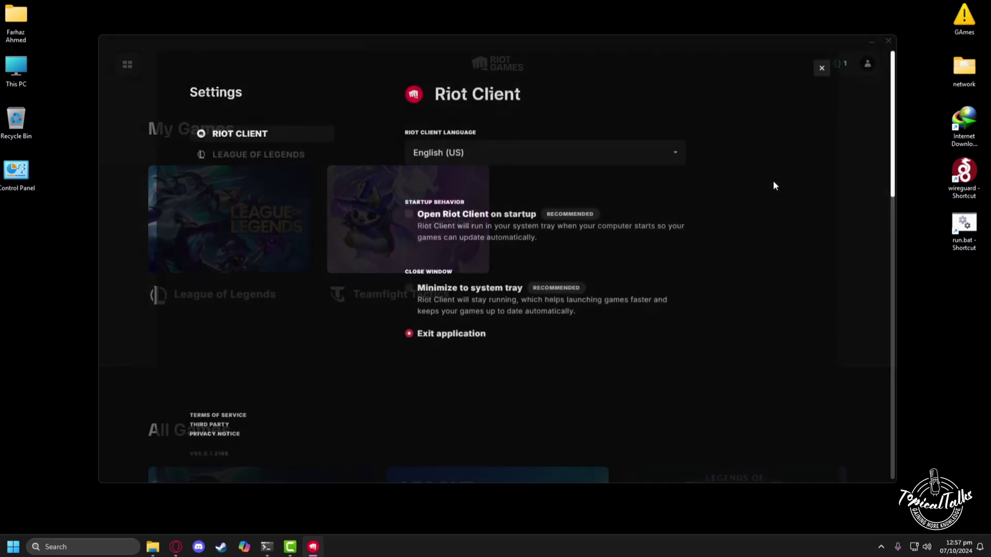
pyautogui.click(222, 155)
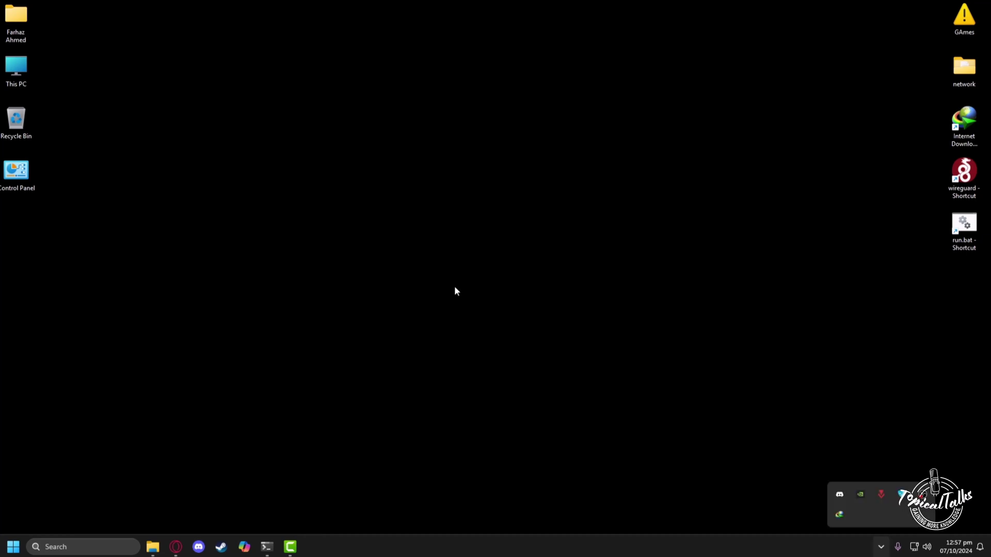
# Step: Dismiss the tray popup, search 'control panel', and open Control Panel
pyautogui.click(455, 291)
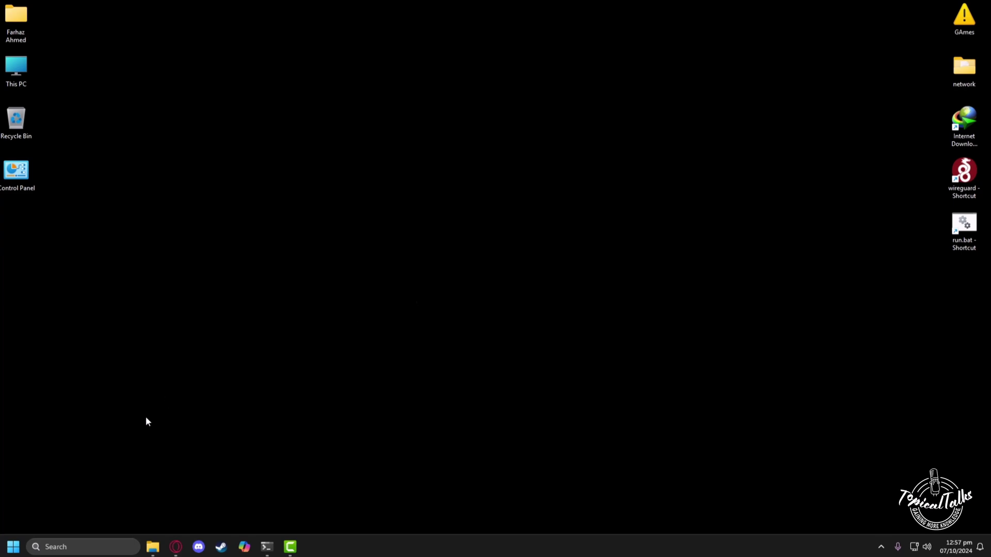
pyautogui.click(81, 547)
pyautogui.write('c')
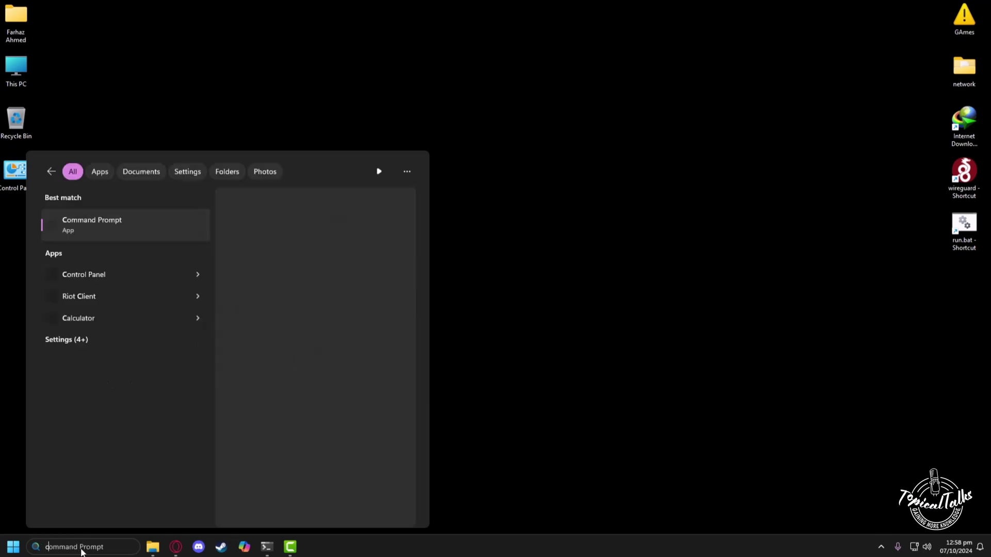
pyautogui.write('ontrol panel')
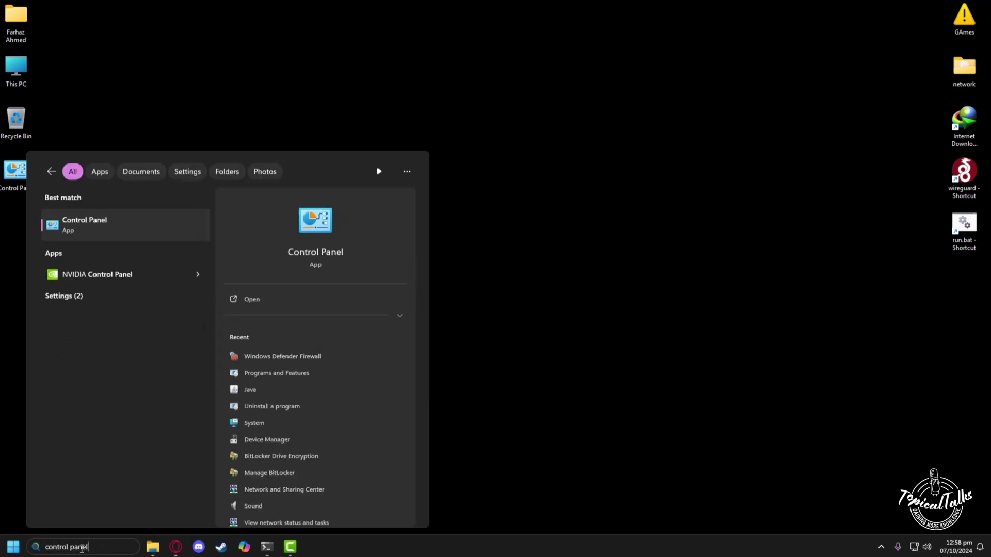
pyautogui.click(246, 300)
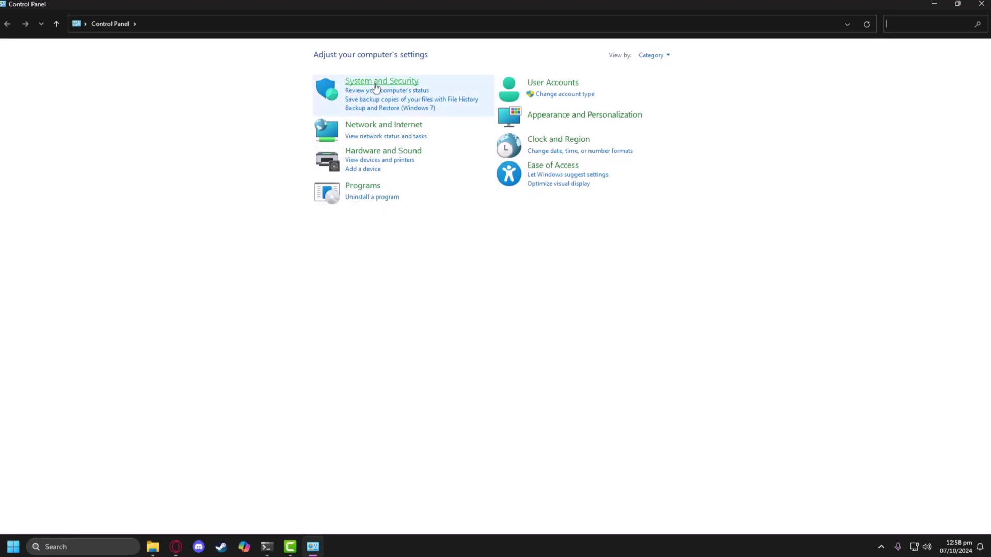
# Step: Go to System and Security, then Windows Defender Firewall
pyautogui.click(362, 85)
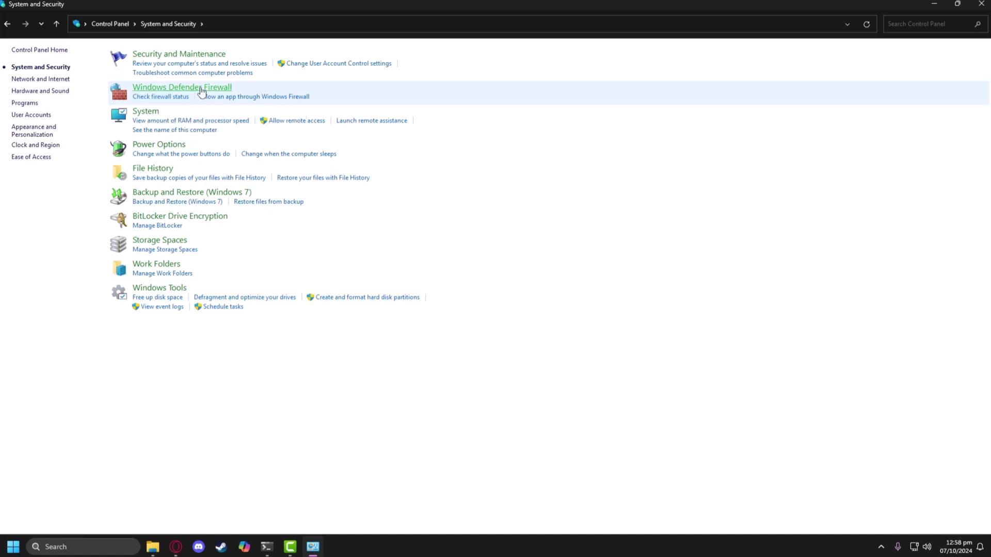
pyautogui.click(201, 88)
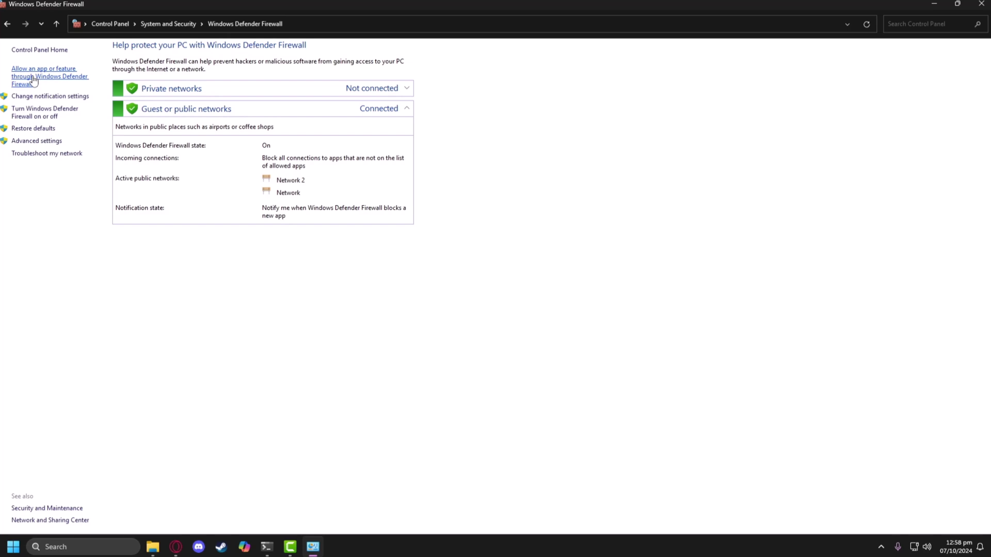
# Step: Open the firewall's allowed apps list and select the Riot Client entry
pyautogui.click(33, 81)
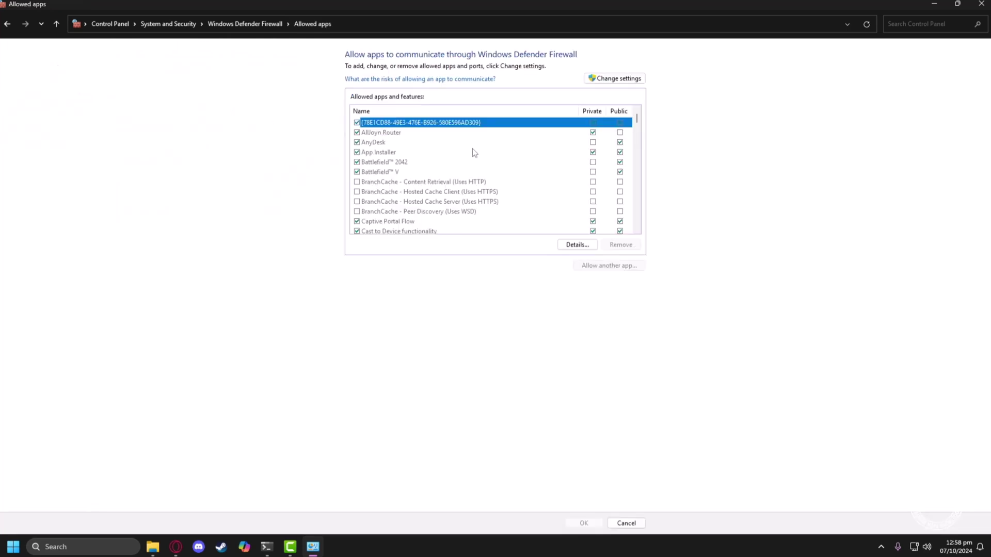
pyautogui.moveTo(637, 118); pyautogui.dragTo(632, 180)
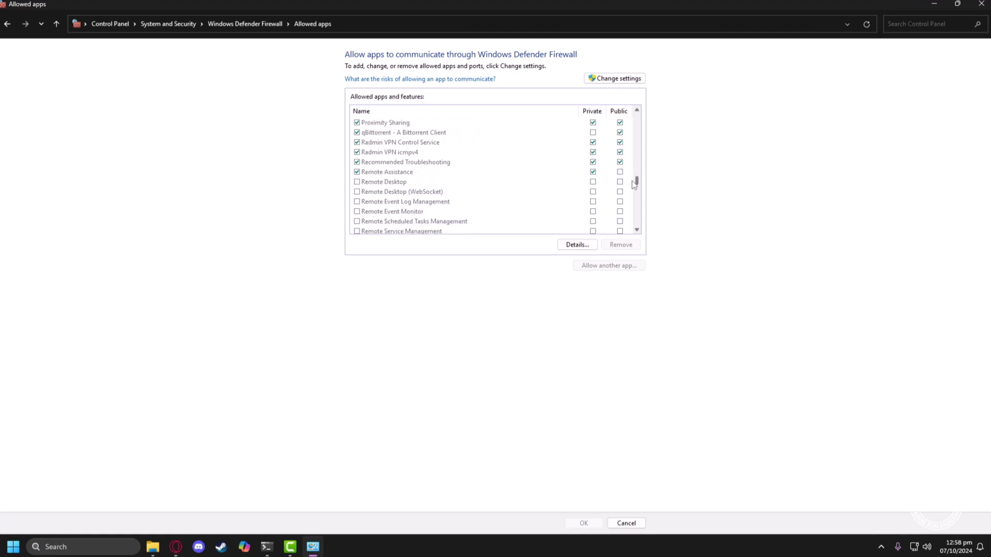
pyautogui.scroll(-1, 491, 206)
pyautogui.scroll(-2, 488, 206)
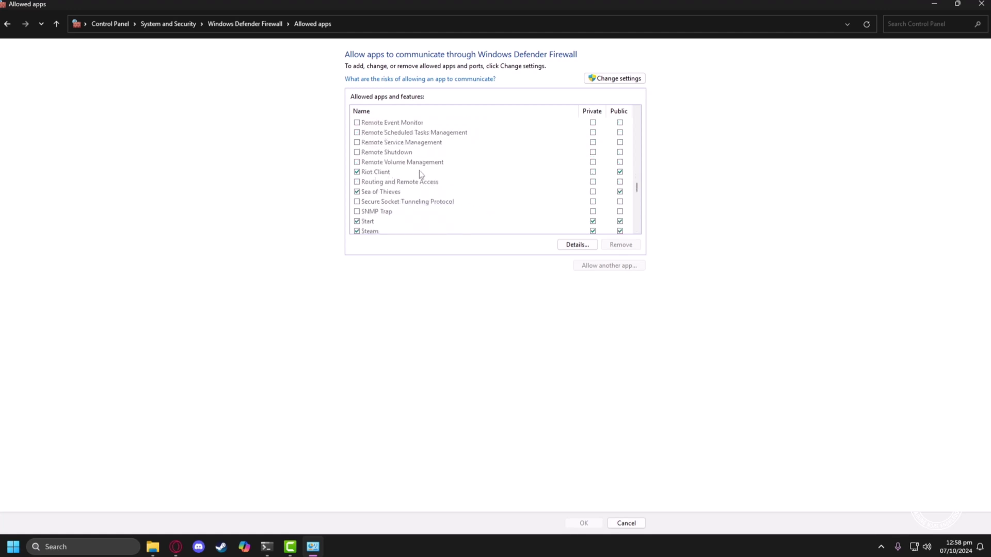
pyautogui.click(594, 175)
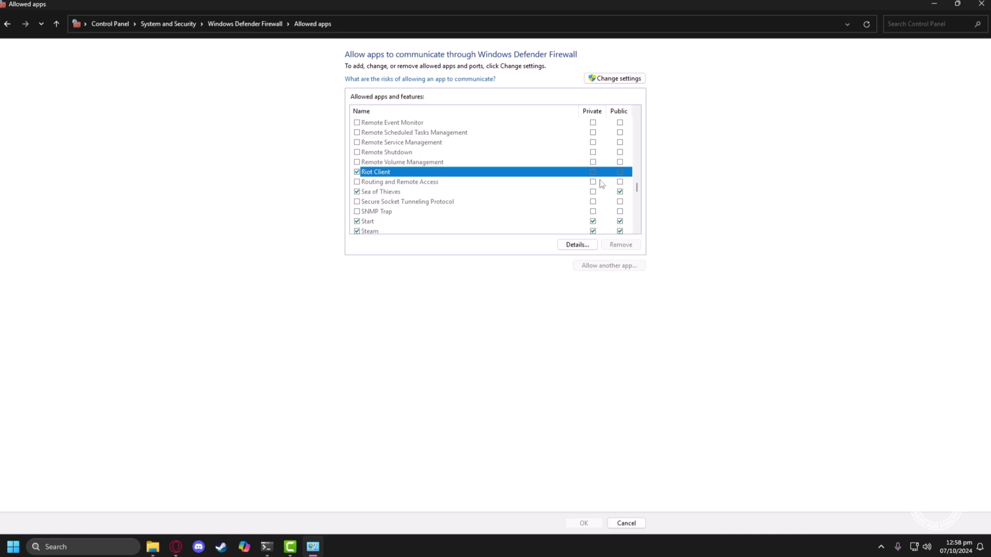
pyautogui.click(599, 185)
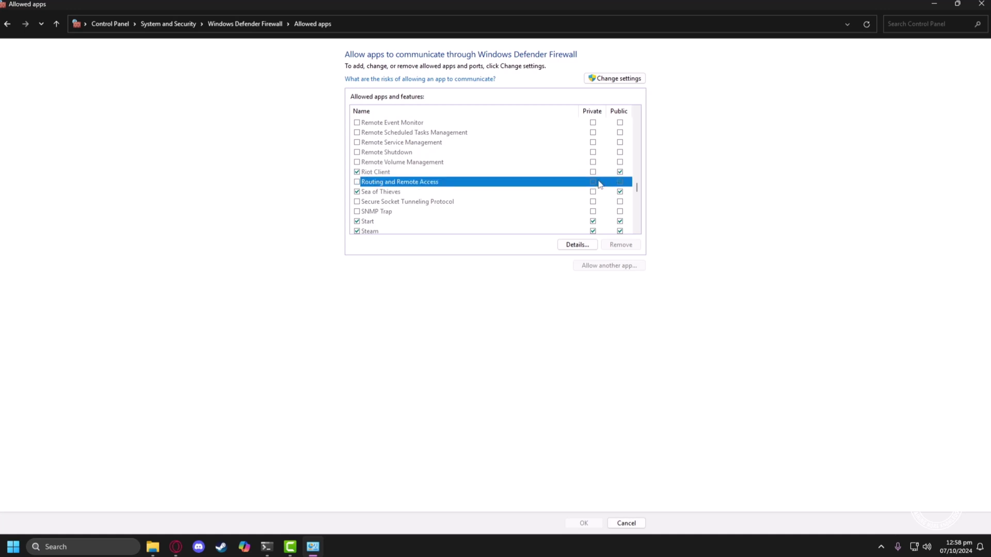